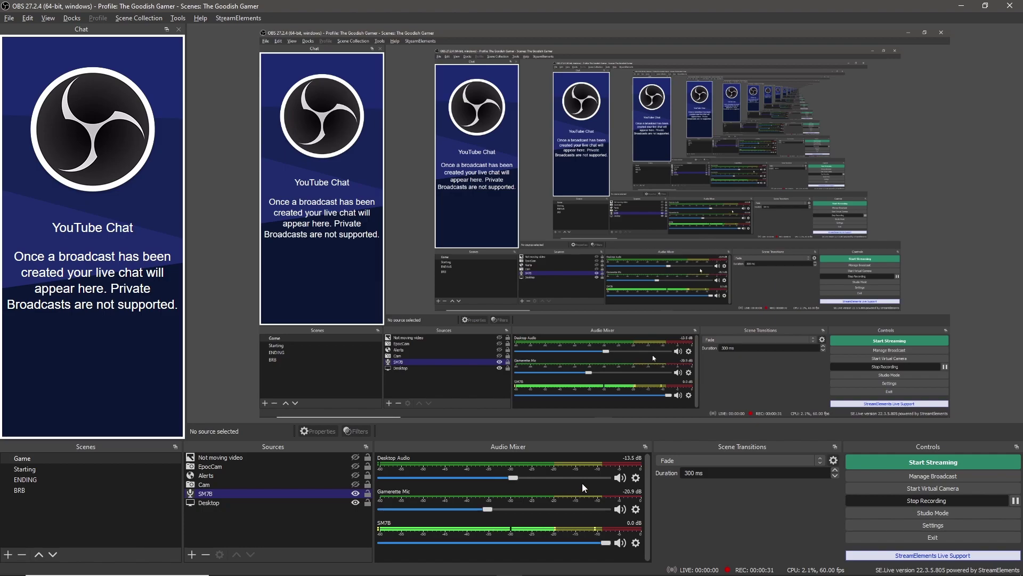
# Open OBS Settings at Output > Recording, showing mkv format with audio tracks 1–3 and 18000 Kbps NVENC.
pyautogui.click(888, 526)
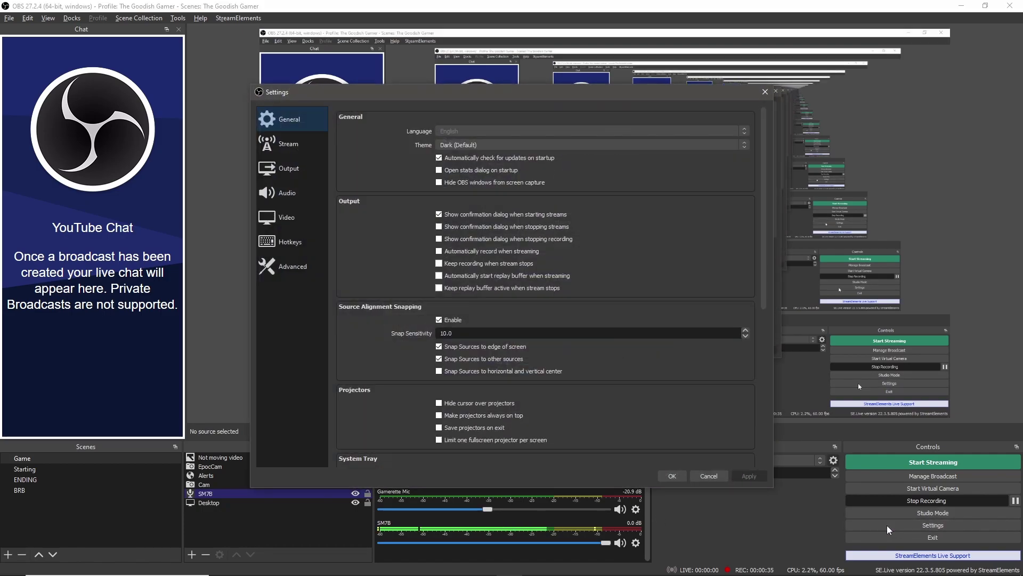
pyautogui.moveTo(378, 91); pyautogui.dragTo(383, 80)
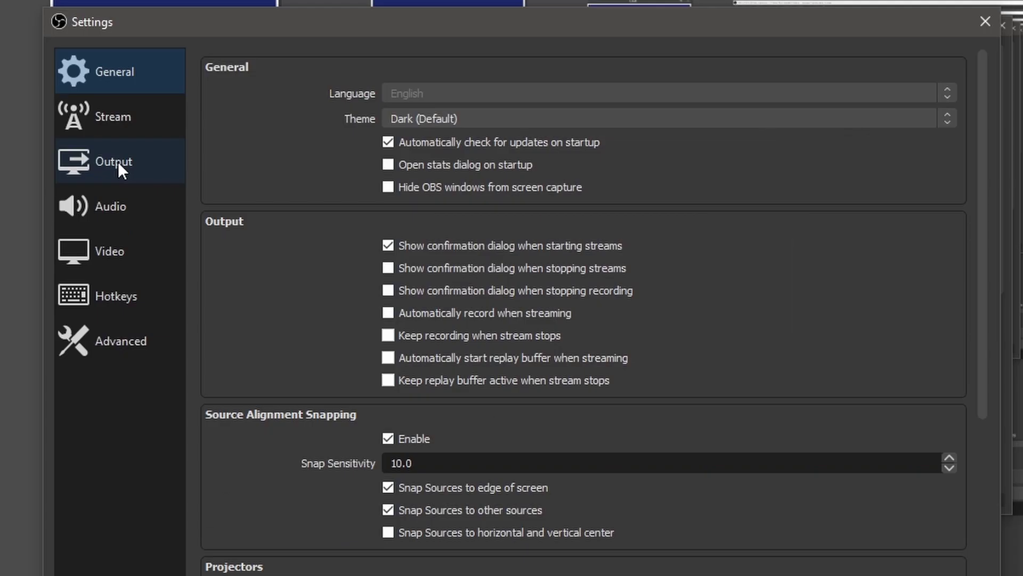
pyautogui.click(292, 158)
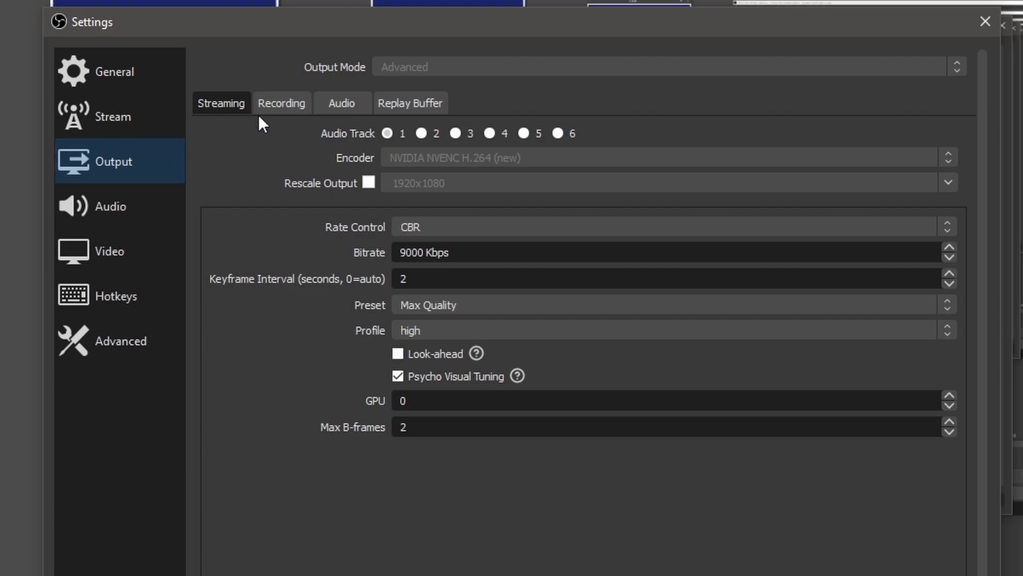
pyautogui.click(272, 105)
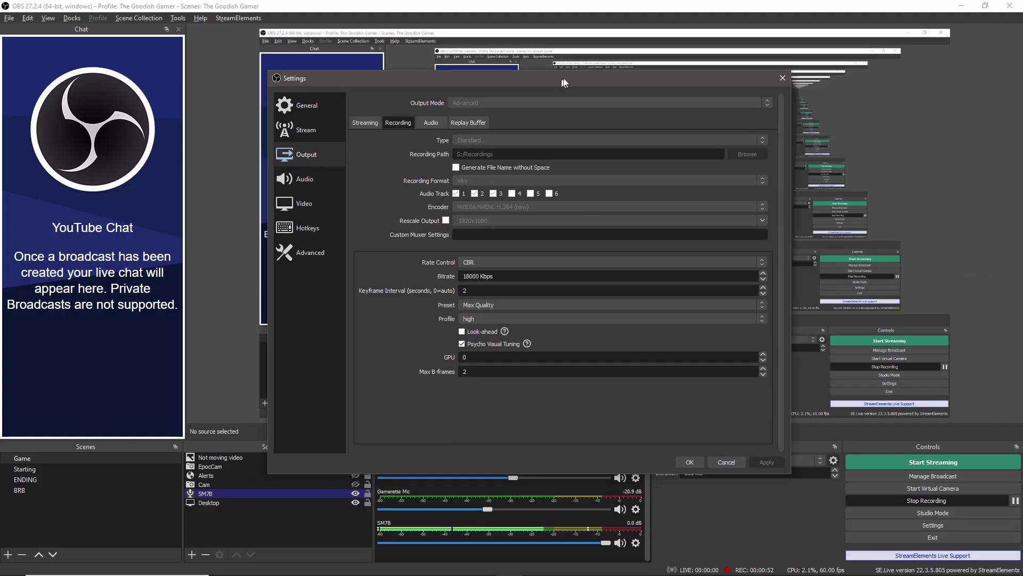
pyautogui.moveTo(580, 23); pyautogui.dragTo(739, 3)
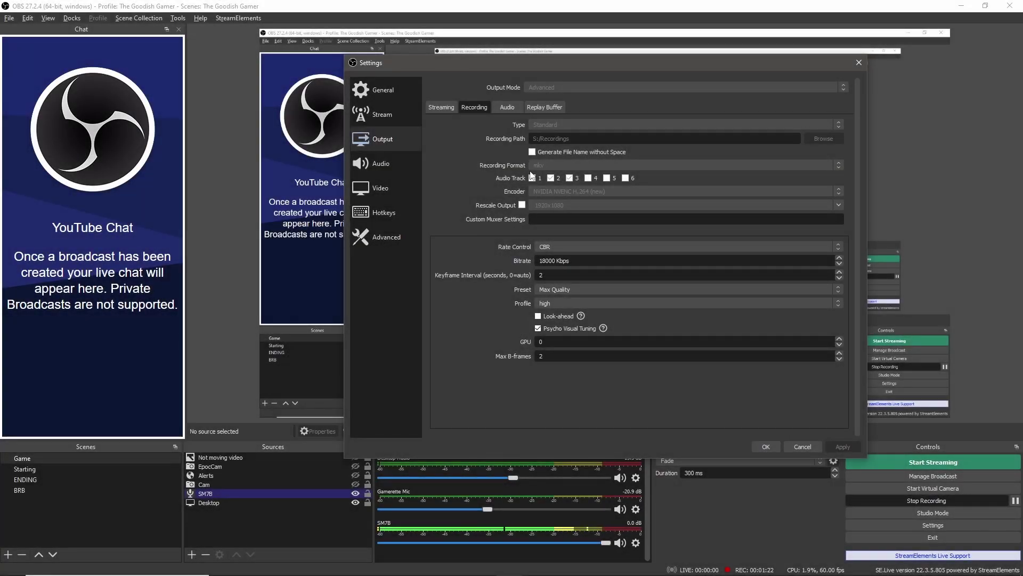
# Tick Audio Track 1 so mkv recordings carry tracks 1, 2 and 3.
pyautogui.click(532, 178)
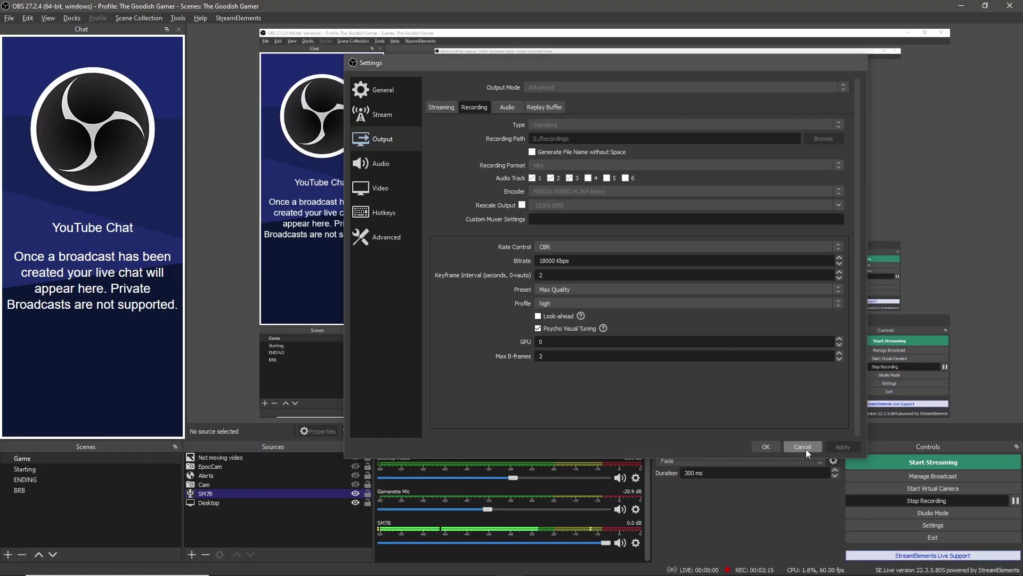
# Save the settings and open Advanced Audio Properties from the SM7B source's menu.
pyautogui.click(806, 448)
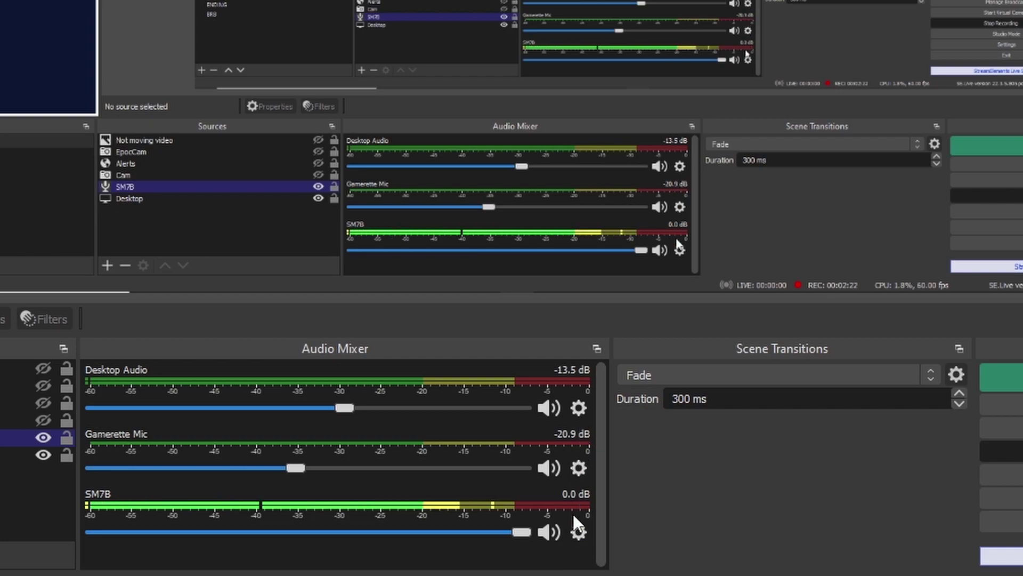
pyautogui.click(579, 532)
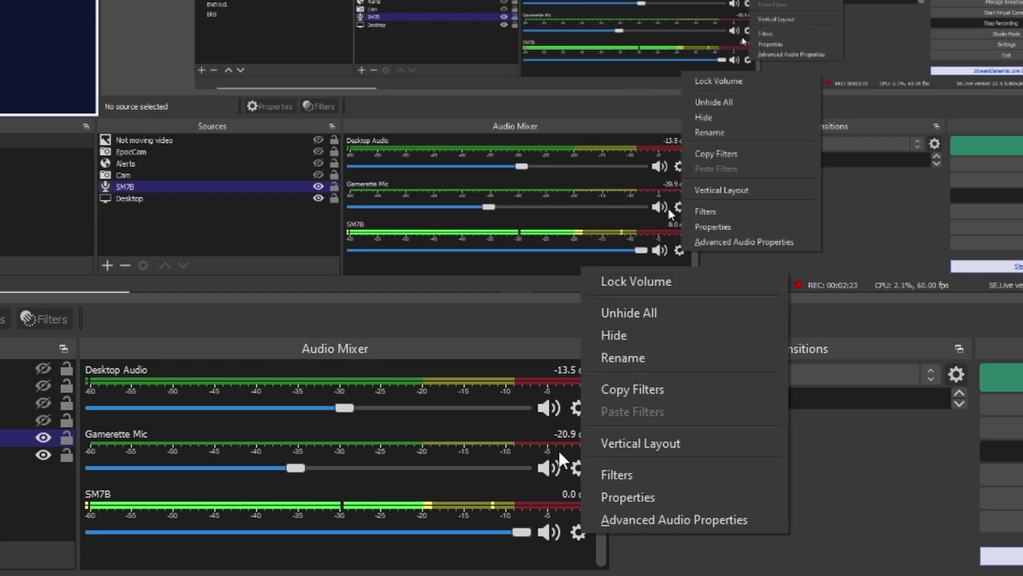
pyautogui.click(625, 520)
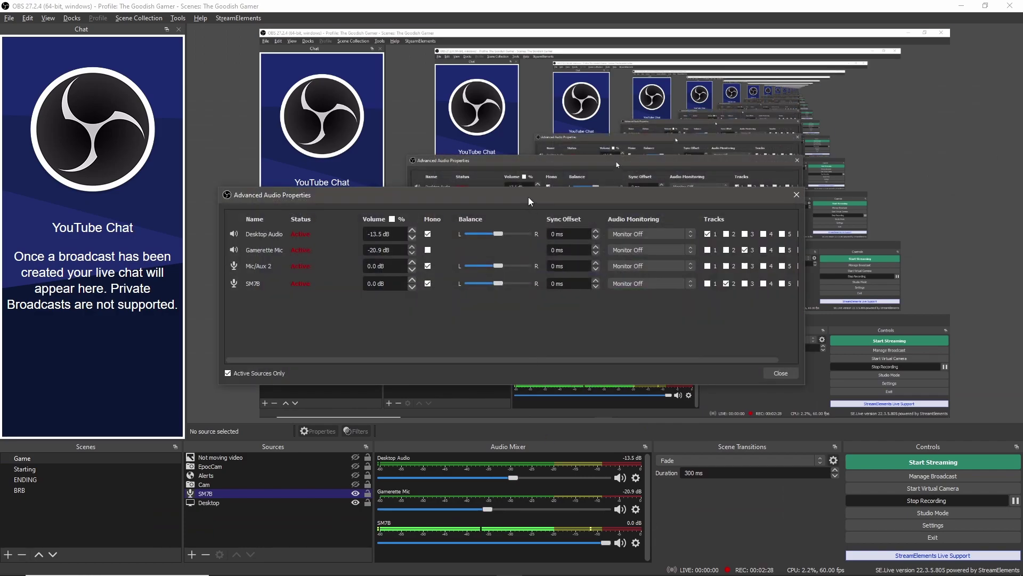
pyautogui.moveTo(529, 197); pyautogui.dragTo(539, 174)
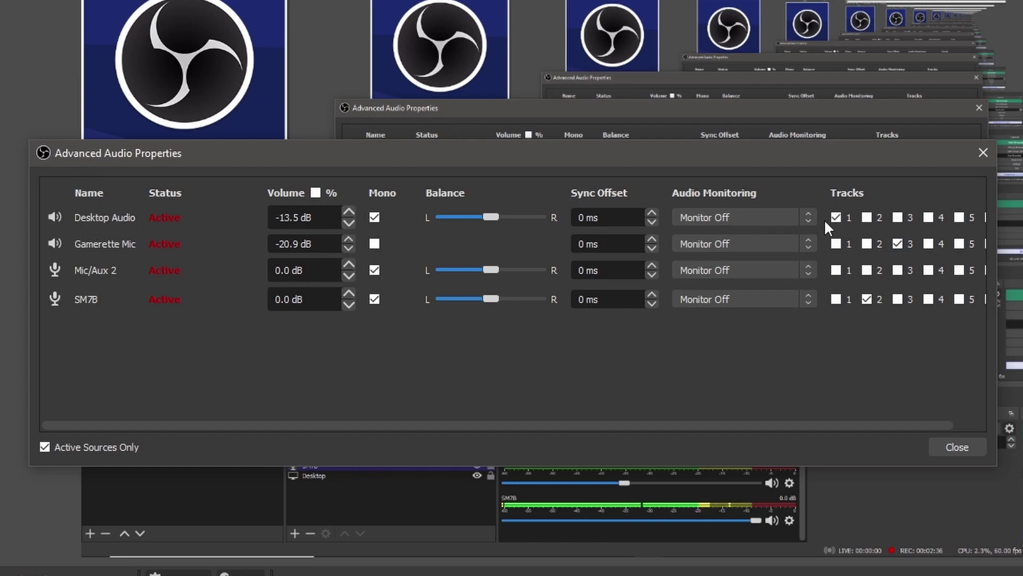
# Compare Output > Recording tracks against each source's track assignment, then close Settings and Advanced Audio Properties.
pyautogui.click(1013, 235)
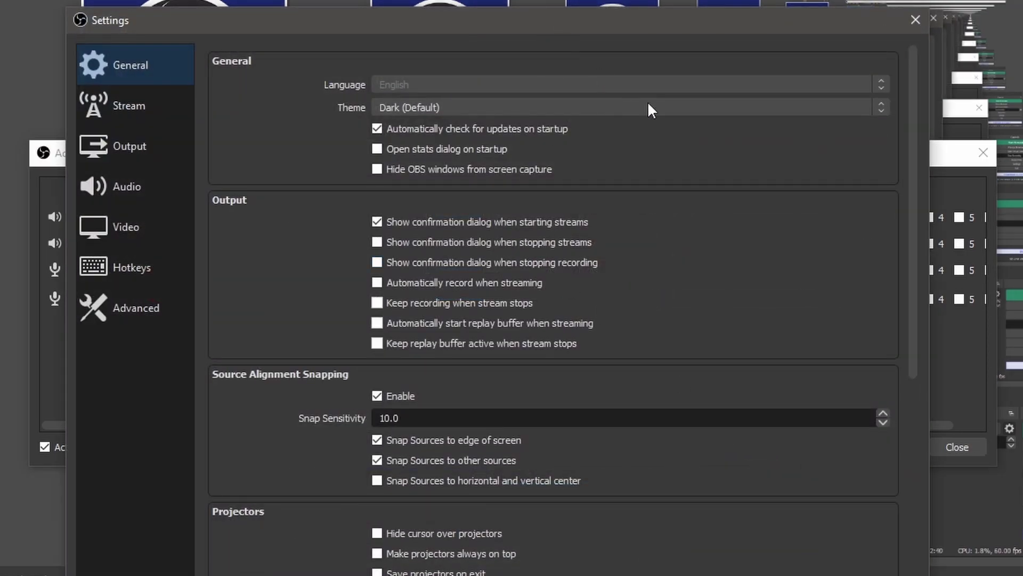
pyautogui.moveTo(927, 183); pyautogui.dragTo(786, 182)
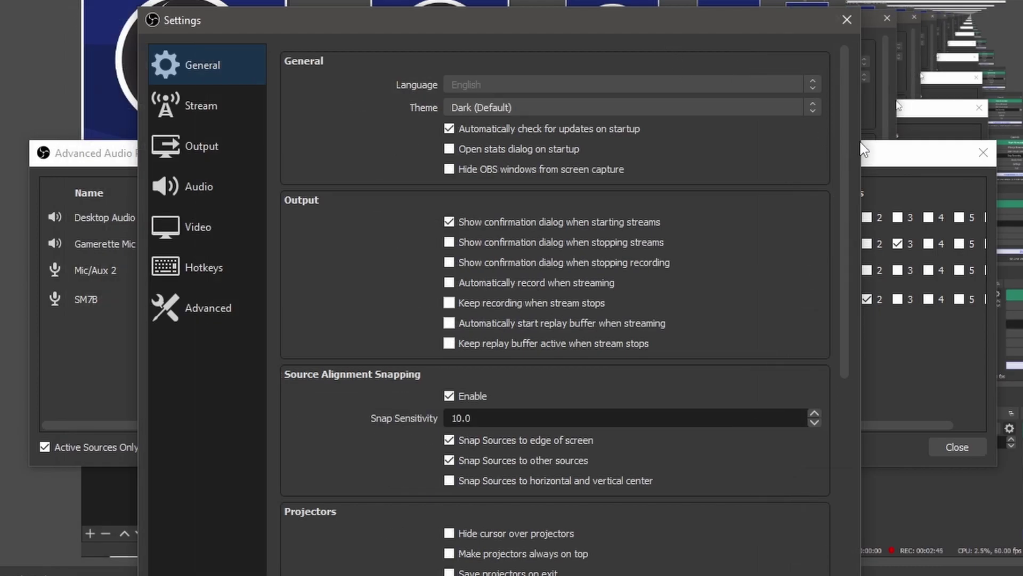
pyautogui.moveTo(853, 142); pyautogui.dragTo(816, 142)
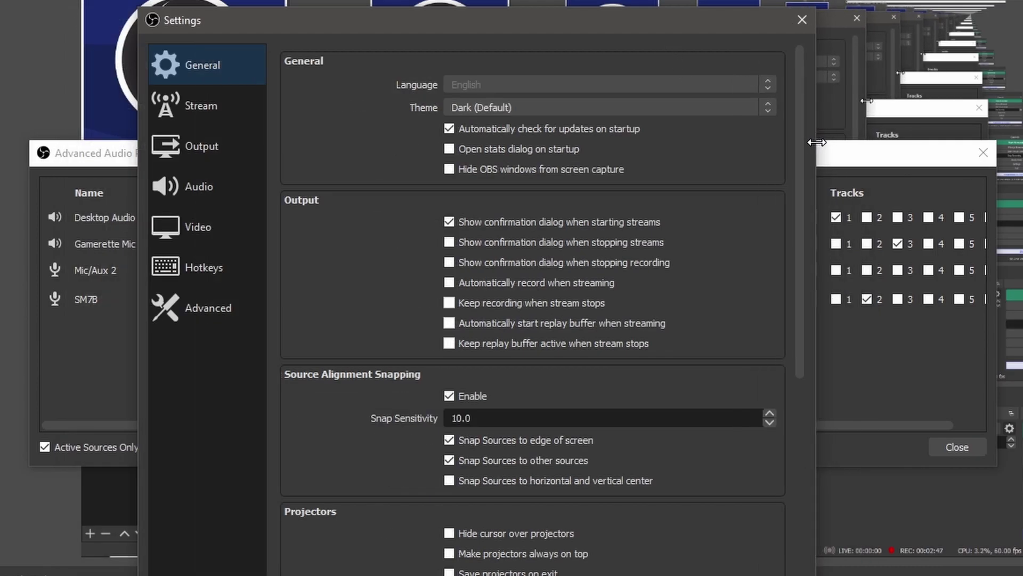
pyautogui.click(209, 143)
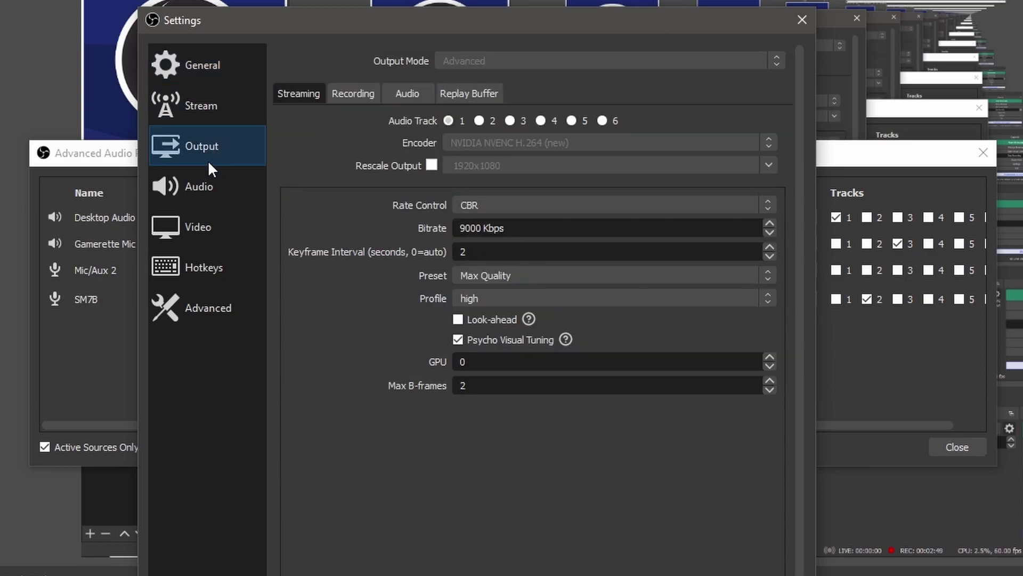
pyautogui.click(341, 97)
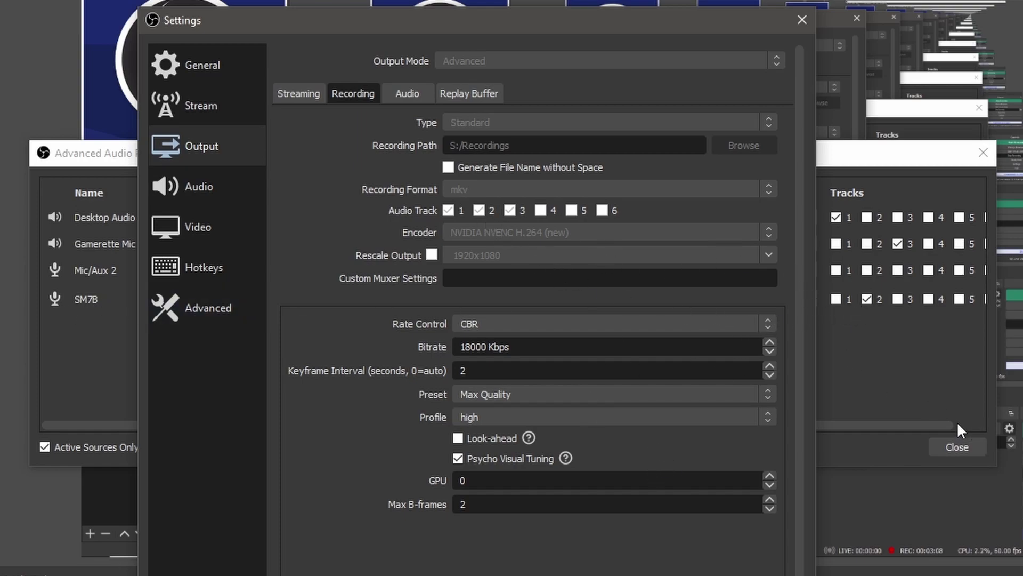
pyautogui.click(801, 20)
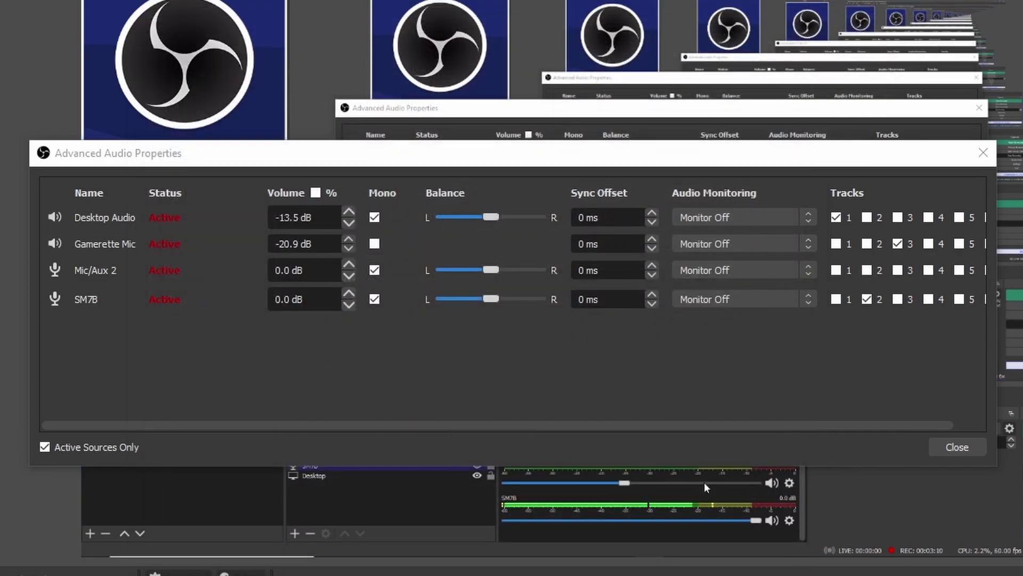
pyautogui.click(957, 447)
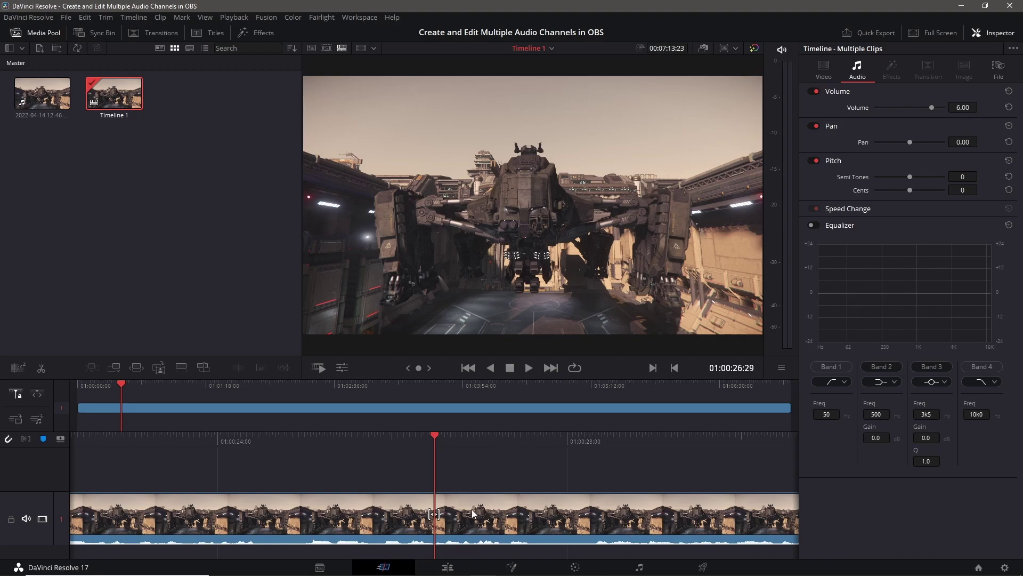
# Move the playhead to the start and select the recording clip on the Edit page timeline.
pyautogui.click(80, 387)
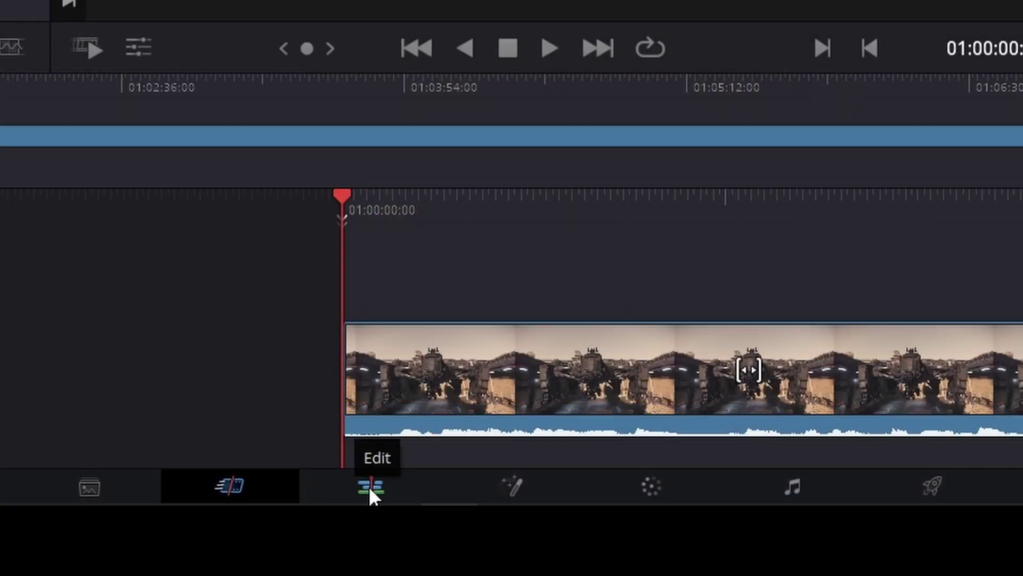
pyautogui.click(447, 569)
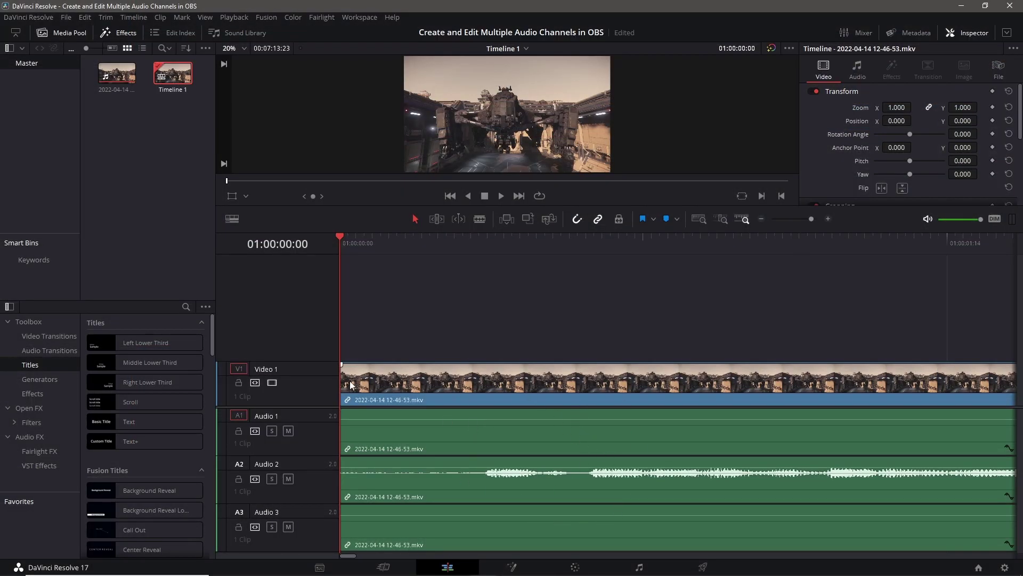
pyautogui.click(546, 383)
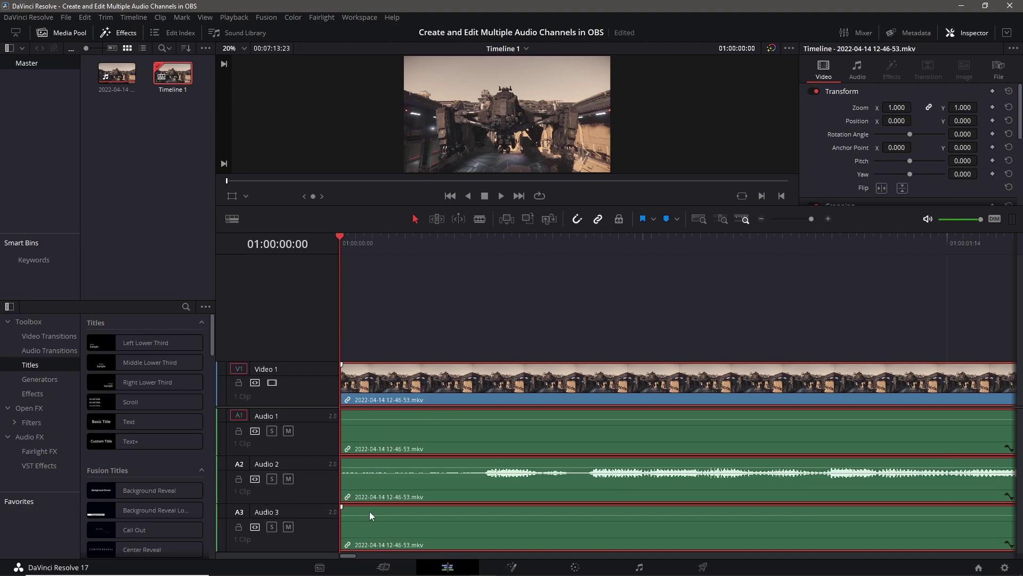
pyautogui.rightClick(431, 439)
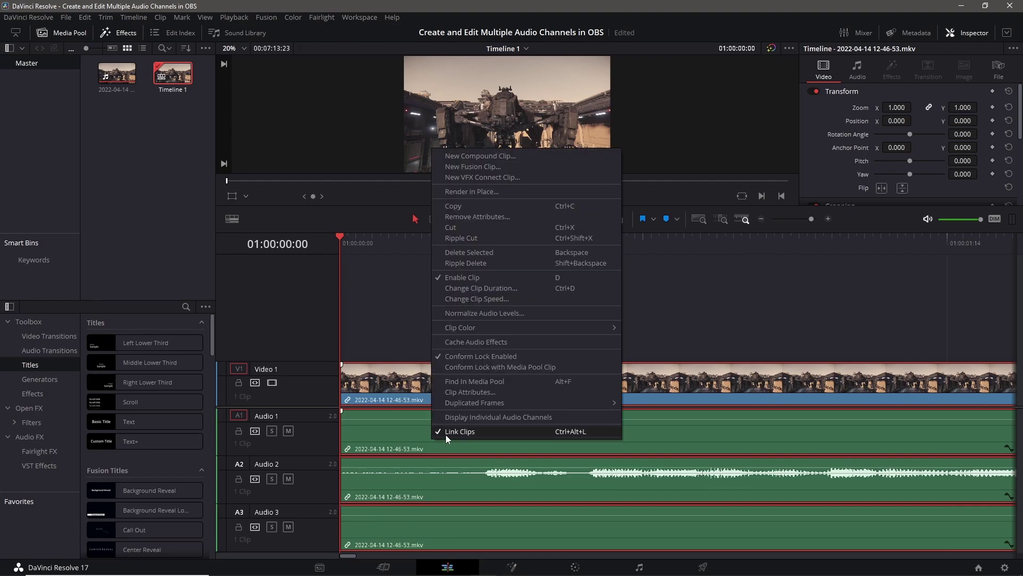
pyautogui.click(461, 431)
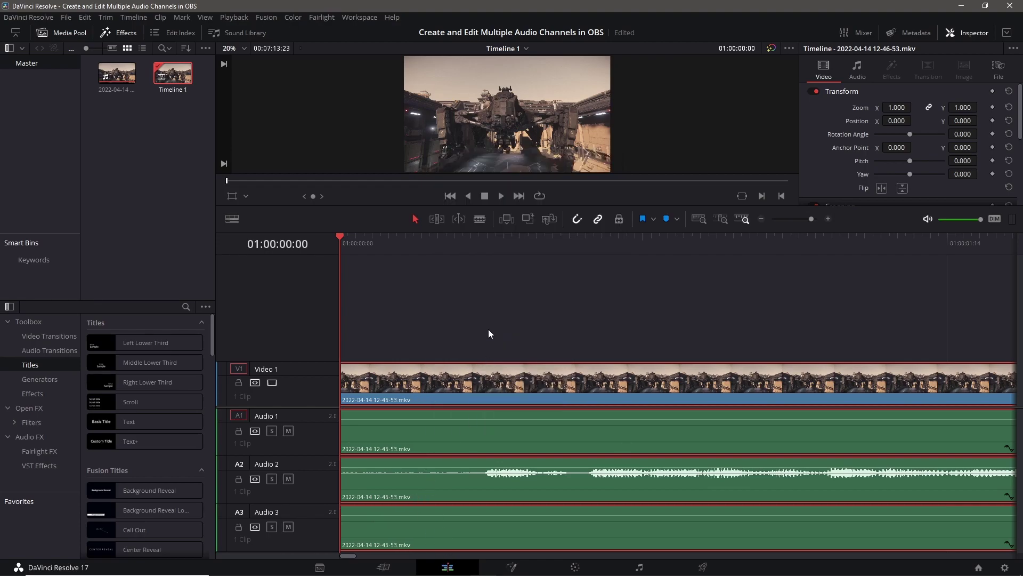
pyautogui.click(488, 334)
pyautogui.click(481, 432)
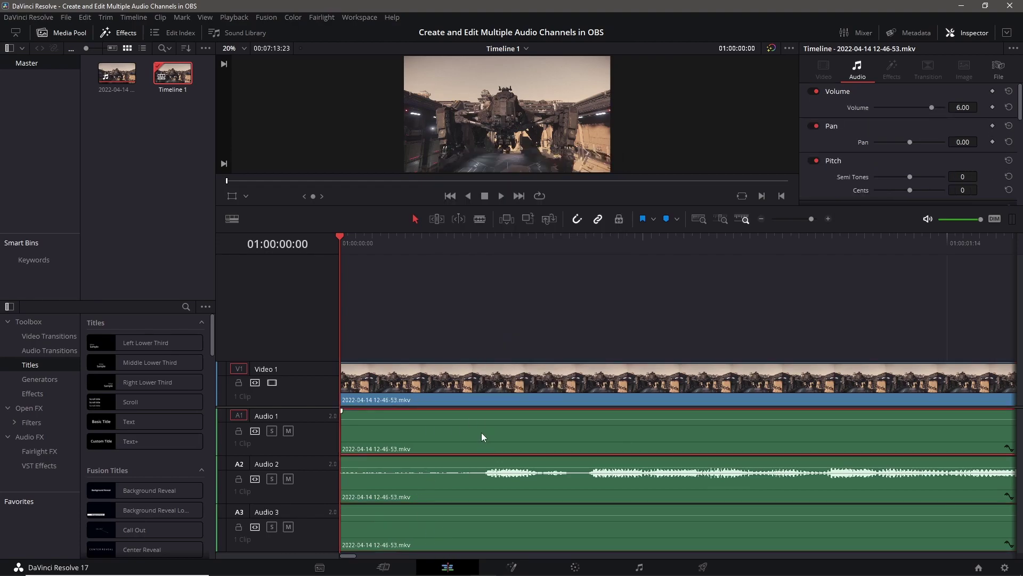
pyautogui.click(474, 475)
pyautogui.hotkey('alt', 'Tab')
pyautogui.click(279, 307)
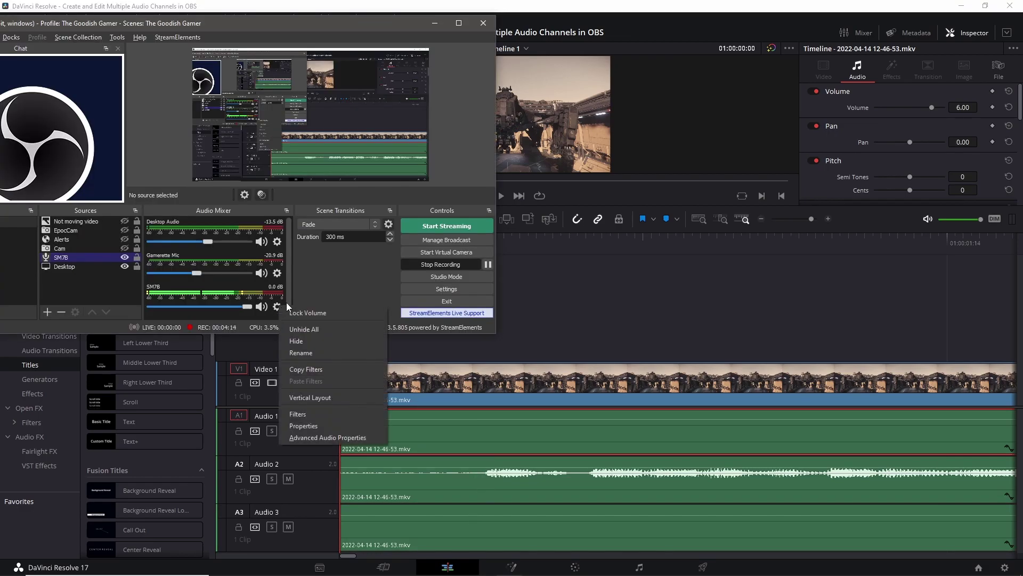
pyautogui.click(315, 437)
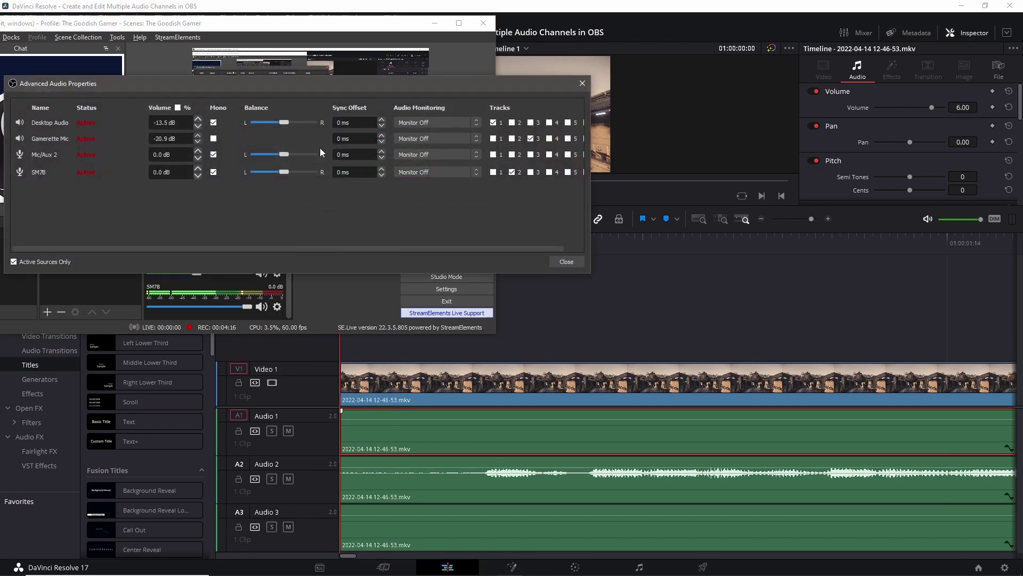
pyautogui.moveTo(306, 85); pyautogui.dragTo(351, 85)
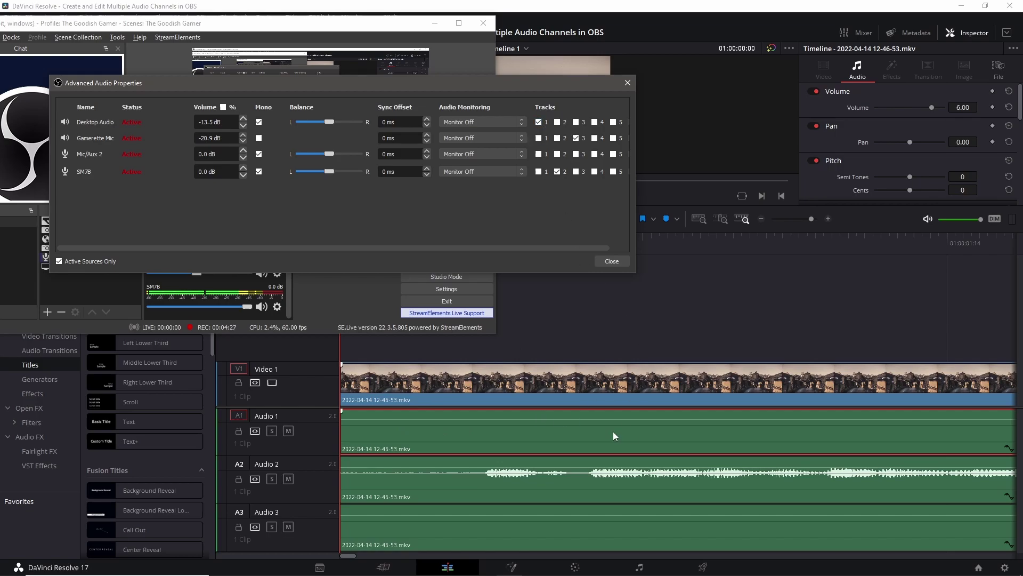
# Raise the Audio 1 clip's volume to about 11.87 dB via its volume line and Inspector slider.
pyautogui.click(624, 447)
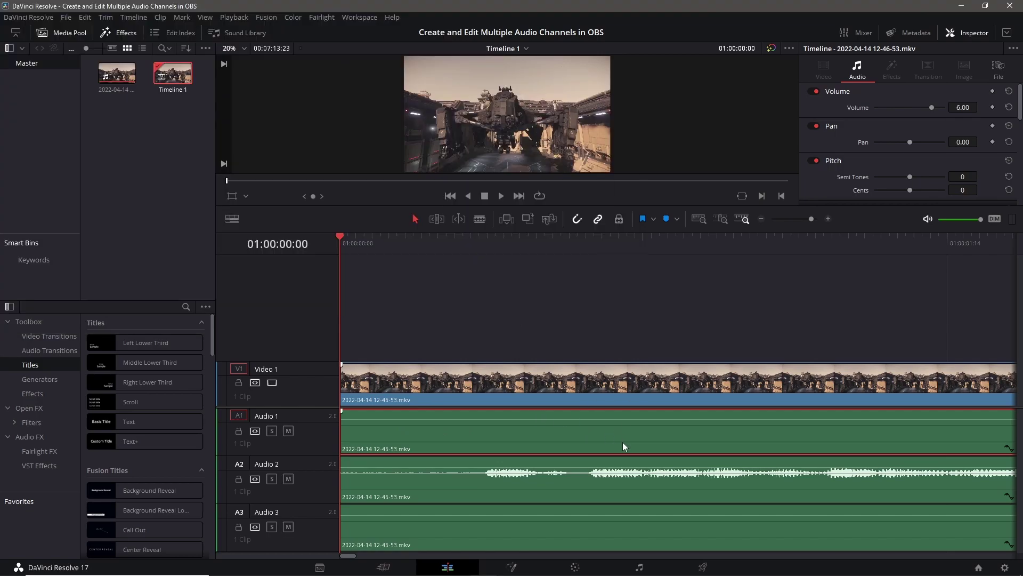
pyautogui.moveTo(636, 418); pyautogui.dragTo(637, 414)
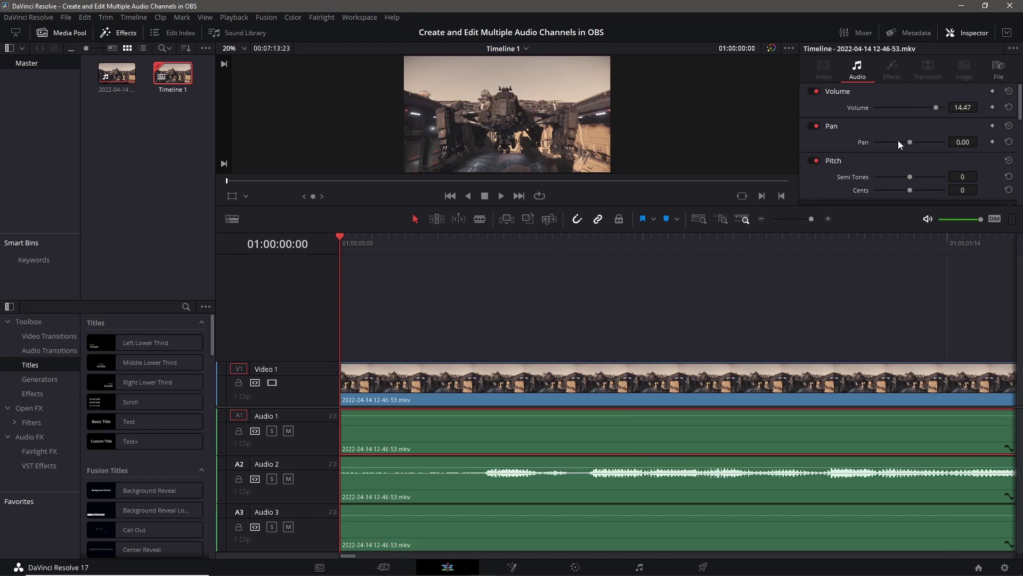
pyautogui.click(965, 34)
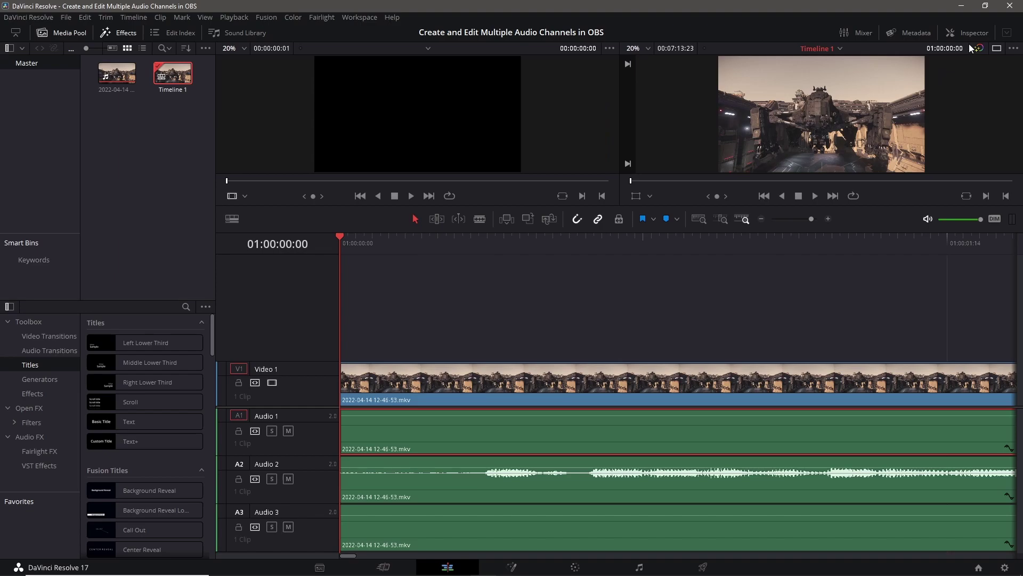
pyautogui.click(969, 34)
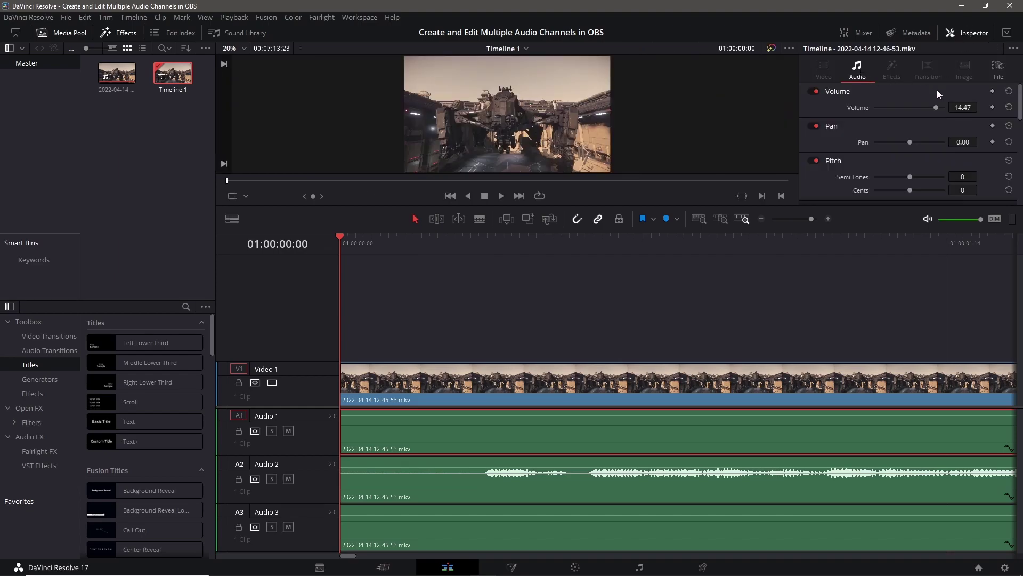
pyautogui.moveTo(963, 107); pyautogui.dragTo(980, 106)
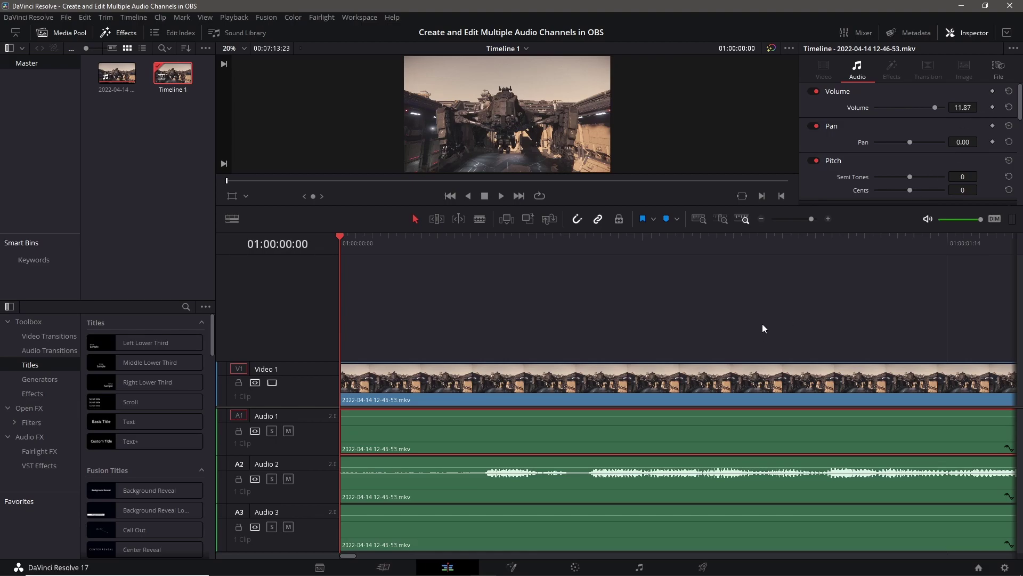
pyautogui.hotkey('alt', 'Tab')
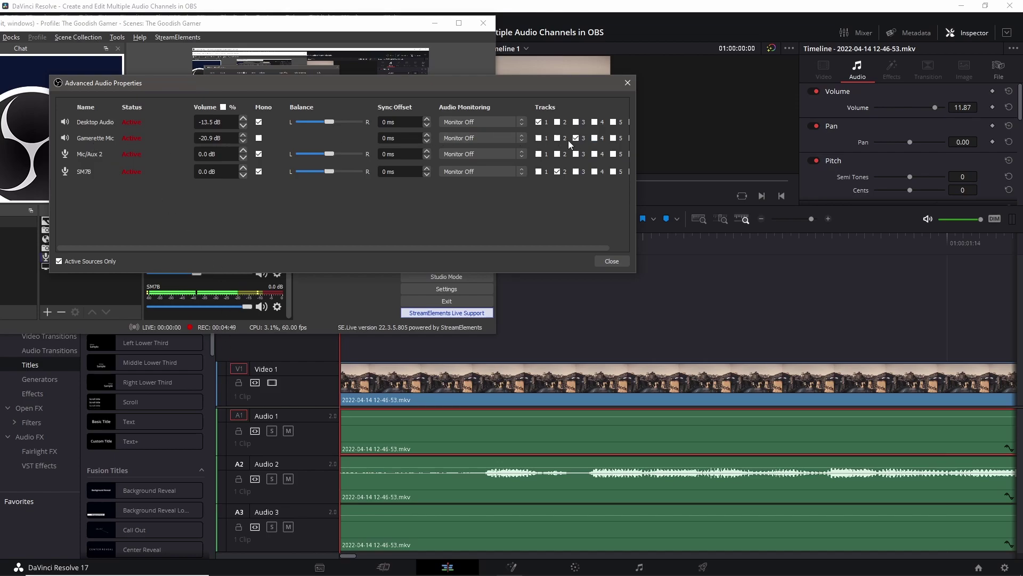
pyautogui.click(404, 535)
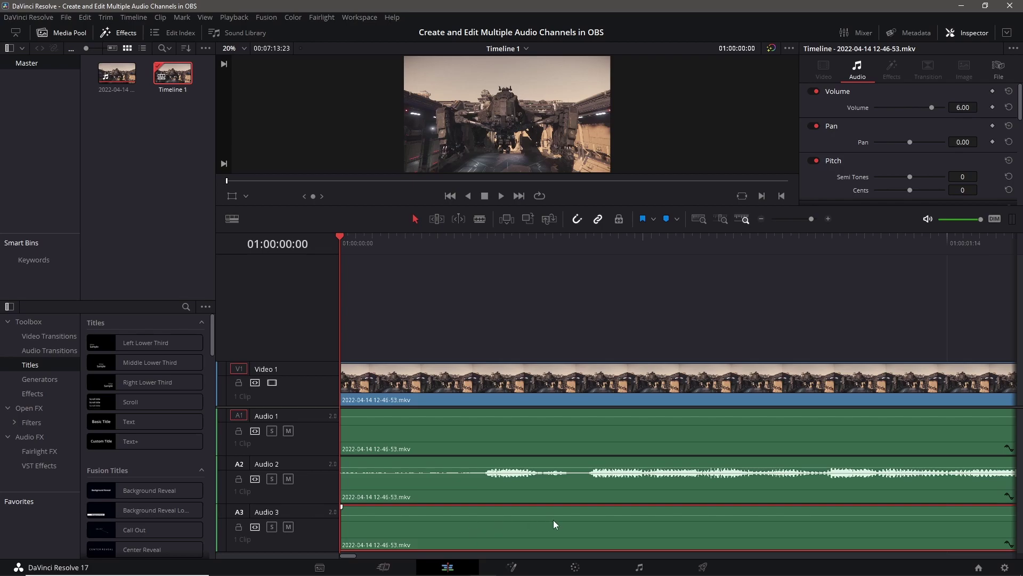
# Lower Audio 3 slightly and set the Audio 2 clip volume to -5 dB, checking by playback.
pyautogui.moveTo(555, 516); pyautogui.dragTo(556, 518)
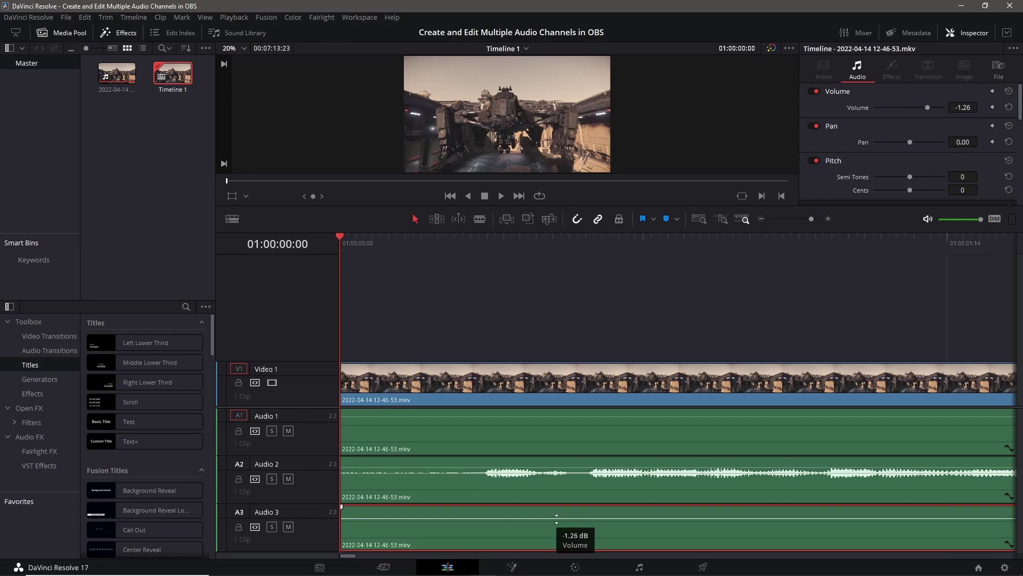
pyautogui.click(563, 485)
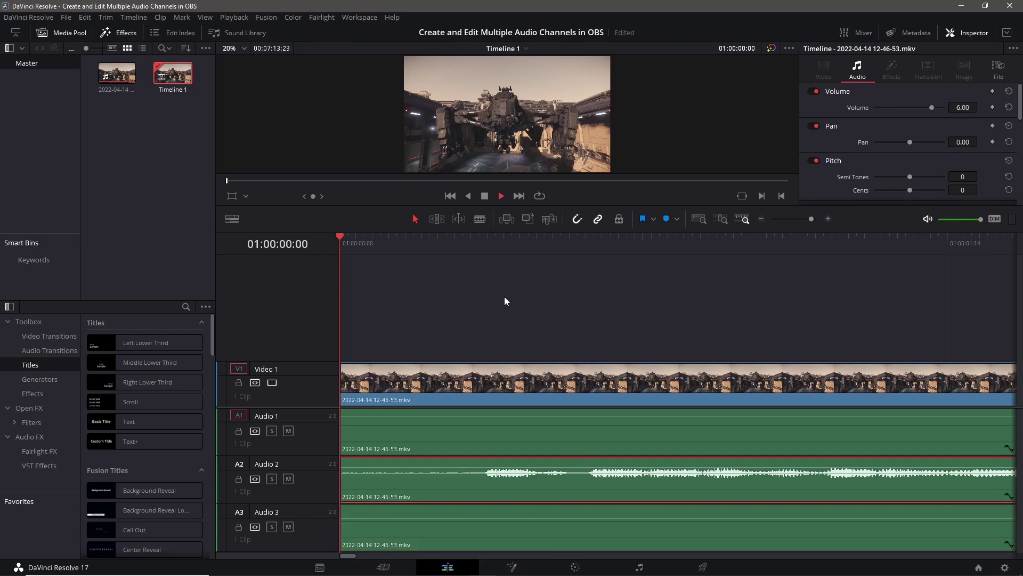
pyautogui.press('space')
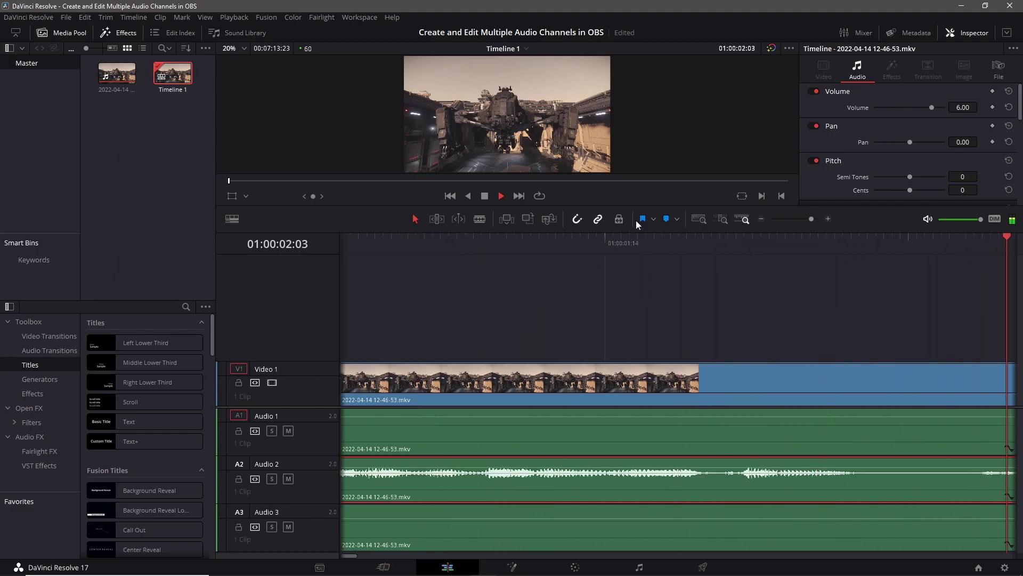
pyautogui.press('space')
pyautogui.doubleClick(962, 107)
pyautogui.write('-5')
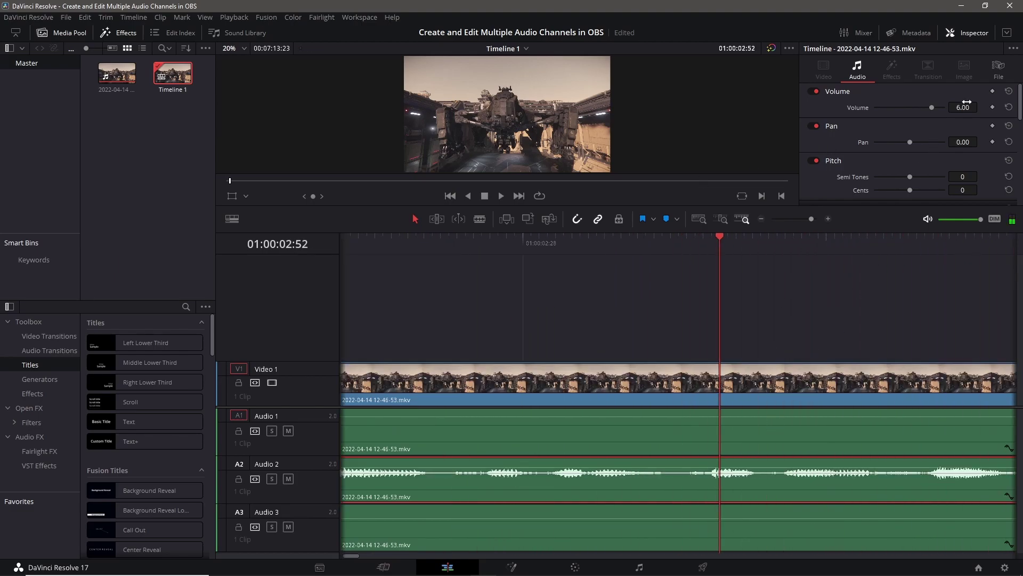
pyautogui.press('Return')
pyautogui.press('space')
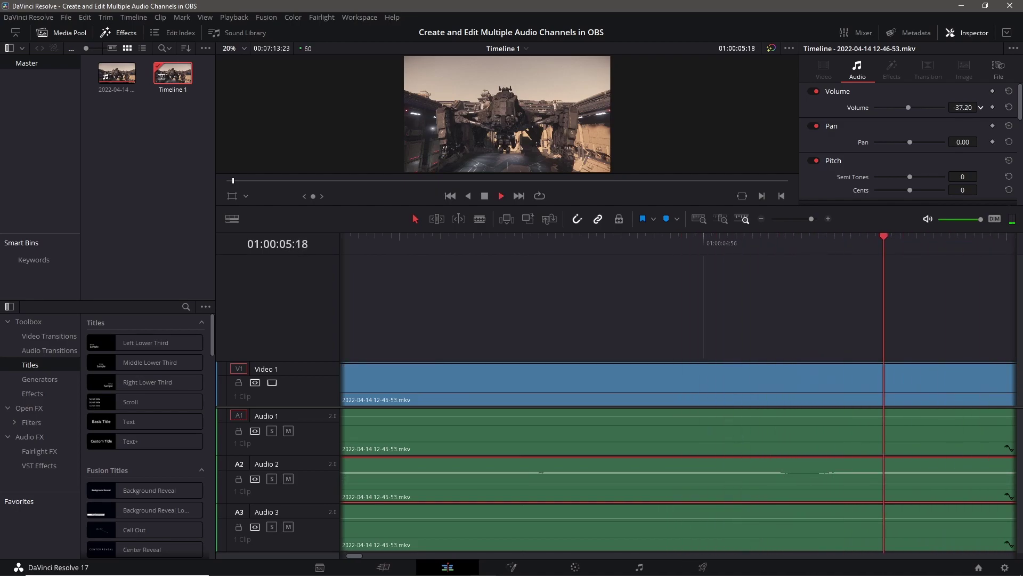
pyautogui.press('space')
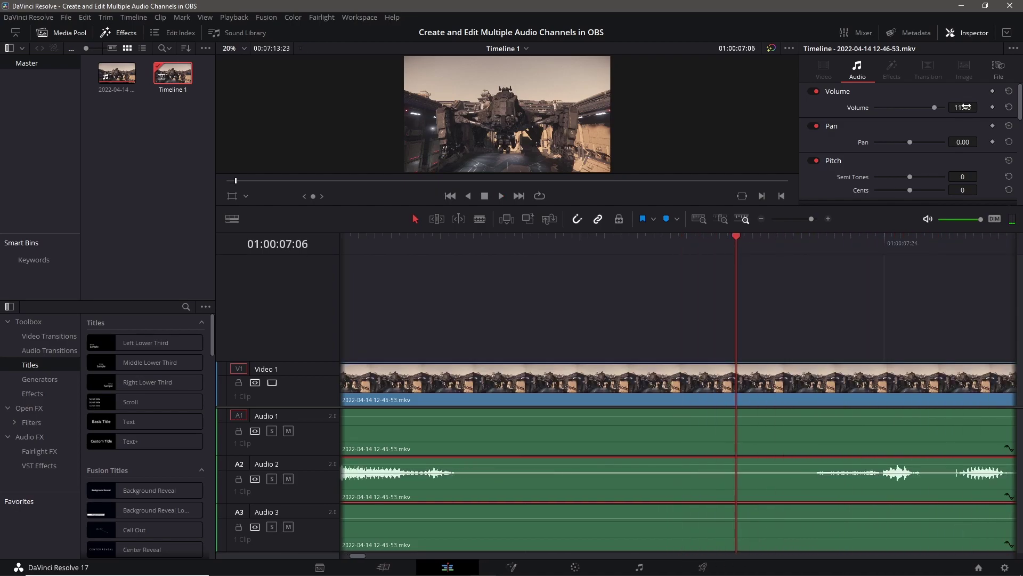
# Marquee-select the video clip and all three audio clips on the timeline.
pyautogui.click(658, 294)
pyautogui.moveTo(568, 316); pyautogui.dragTo(595, 535)
pyautogui.rightClick(595, 535)
# Link the four clips, then close OBS's Advanced Audio Properties and reposition the OBS window.
pyautogui.click(603, 507)
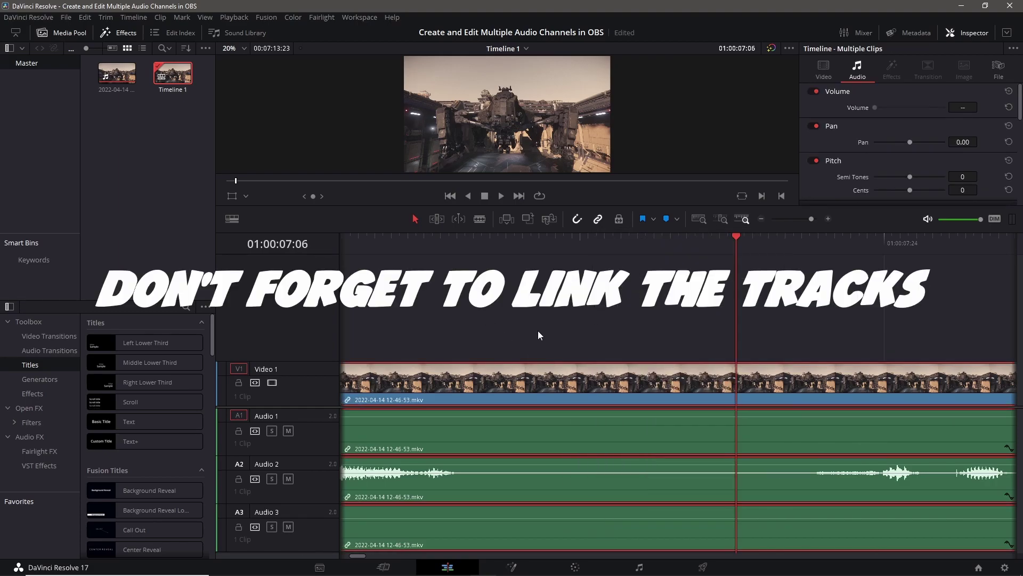
pyautogui.hotkey('alt', 'Tab')
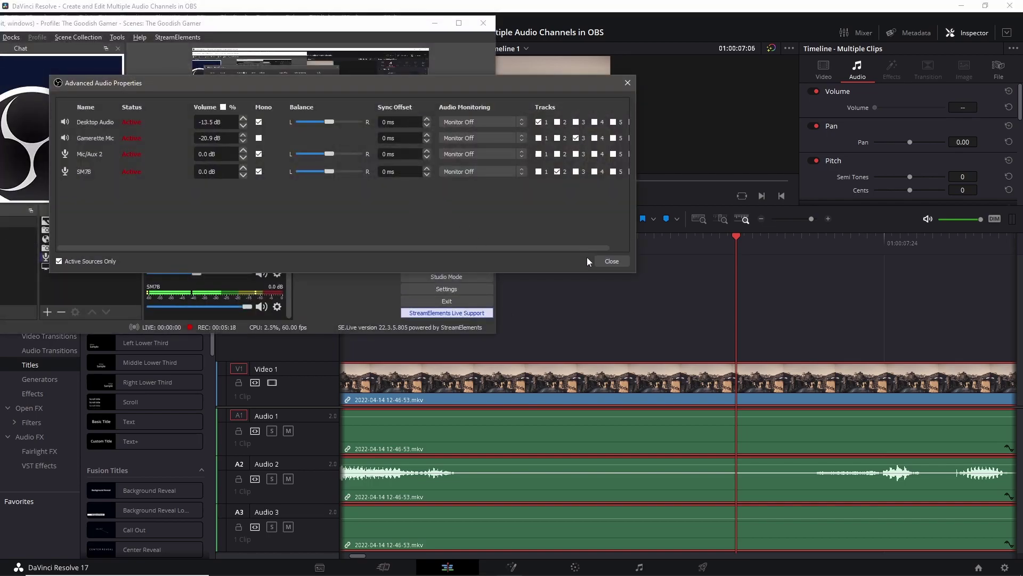
pyautogui.click(609, 260)
pyautogui.moveTo(349, 29); pyautogui.dragTo(460, 47)
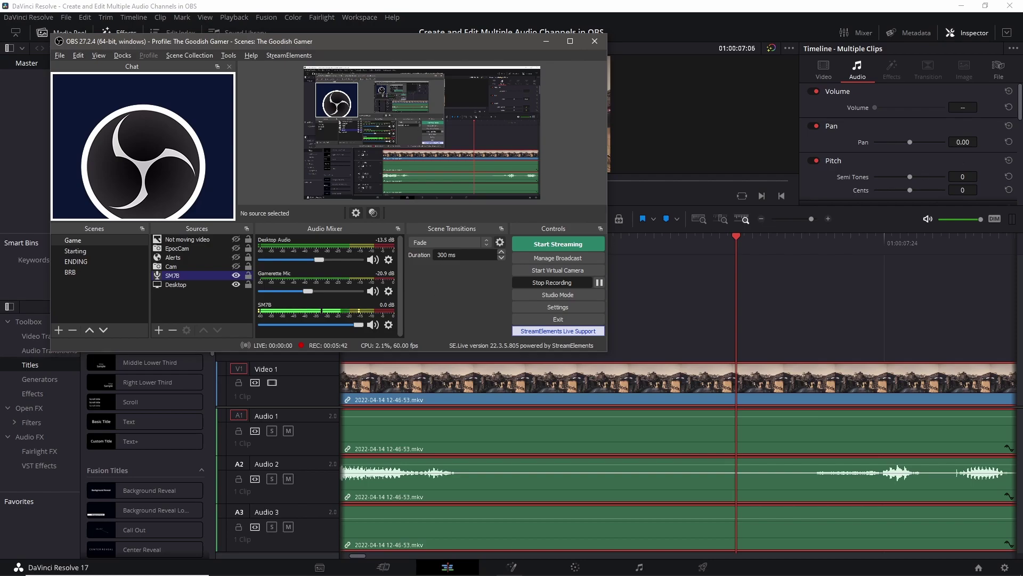
pyautogui.hotkey('alt', 'Tab')
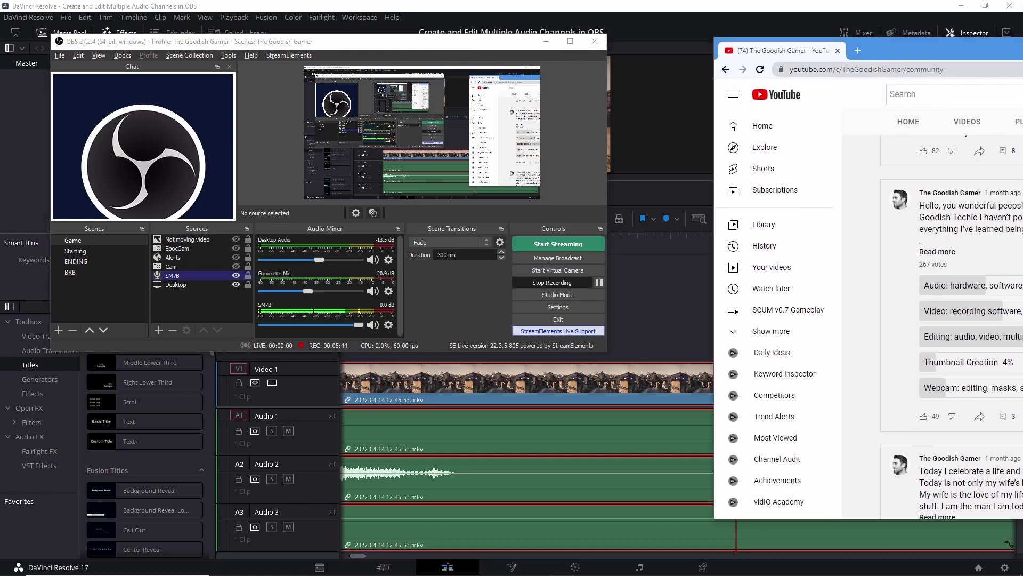
pyautogui.moveTo(1018, 36); pyautogui.dragTo(395, 37)
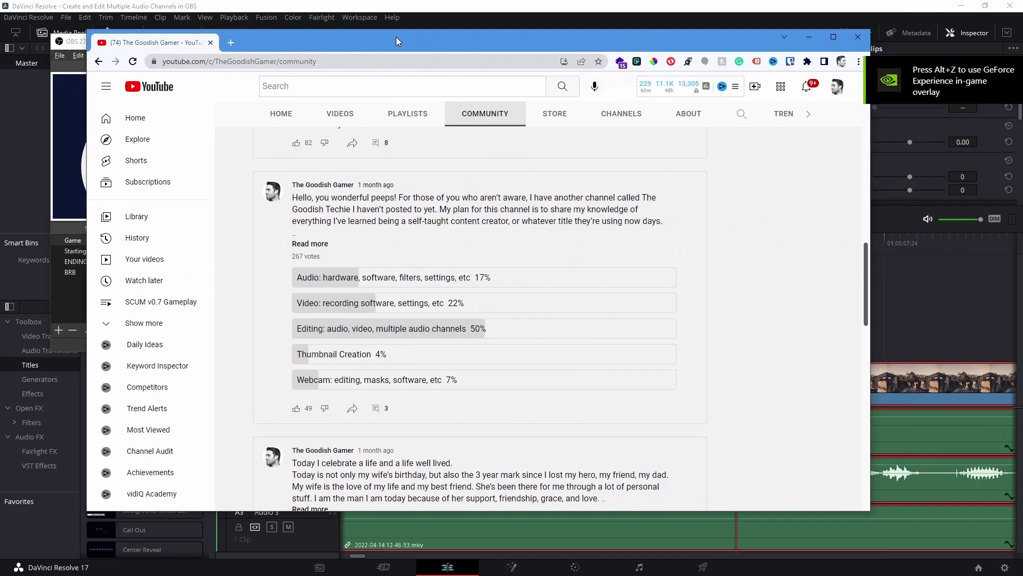